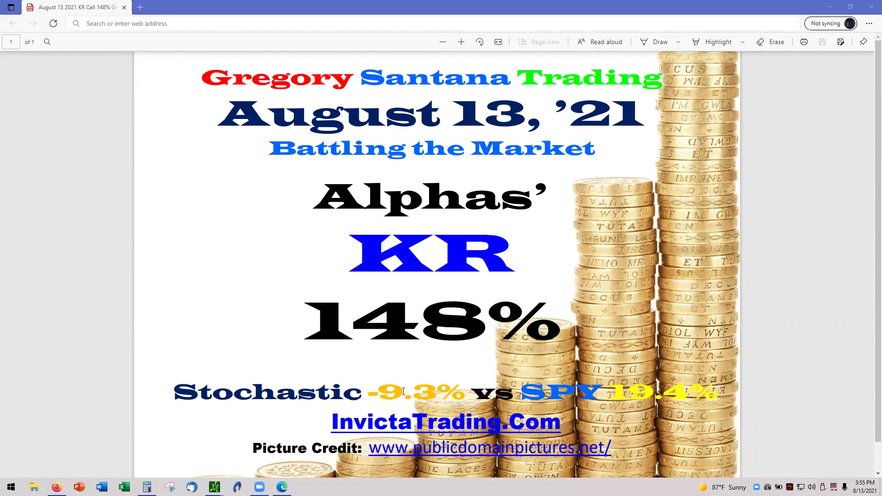
# Minimize the Edge window showing the KR 148% title card.
pyautogui.click(830, 7)
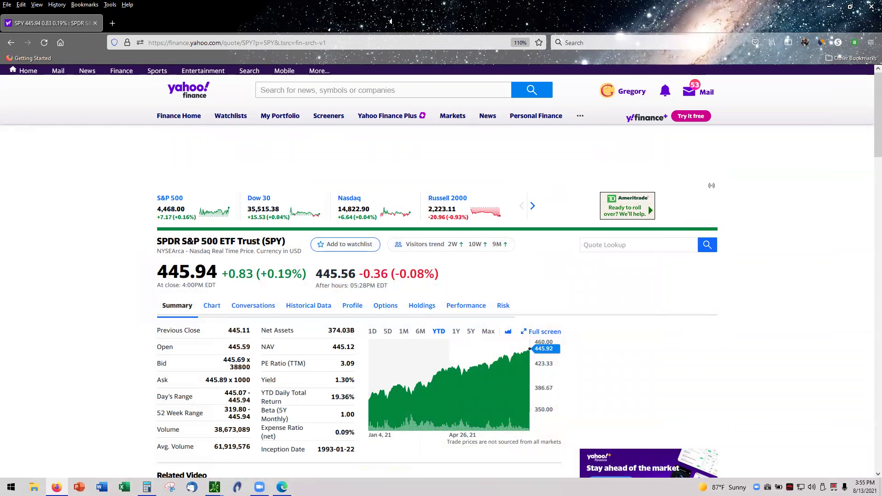
# Minimize Firefox's Yahoo Finance SPY page to bring thinkorswim forward.
pyautogui.click(829, 7)
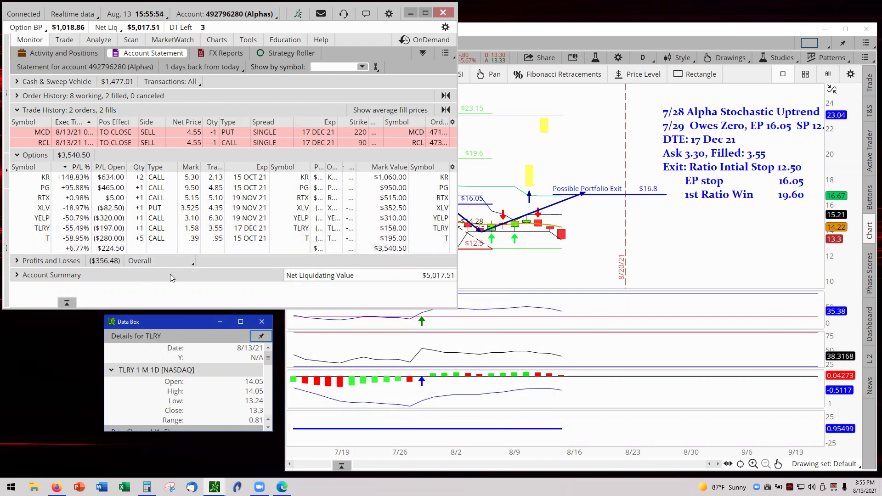
# Switch the TLRY chart to KR from the Positions list and autozoom its candles.
pyautogui.click(600, 132)
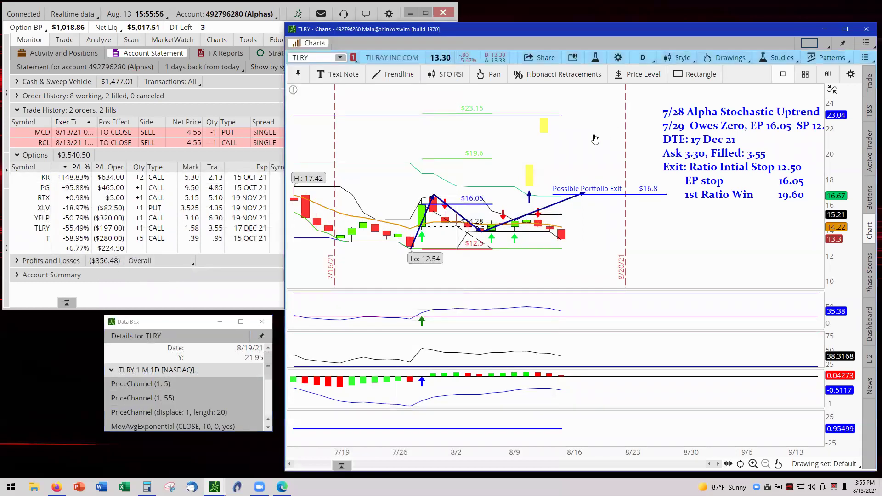
pyautogui.click(341, 58)
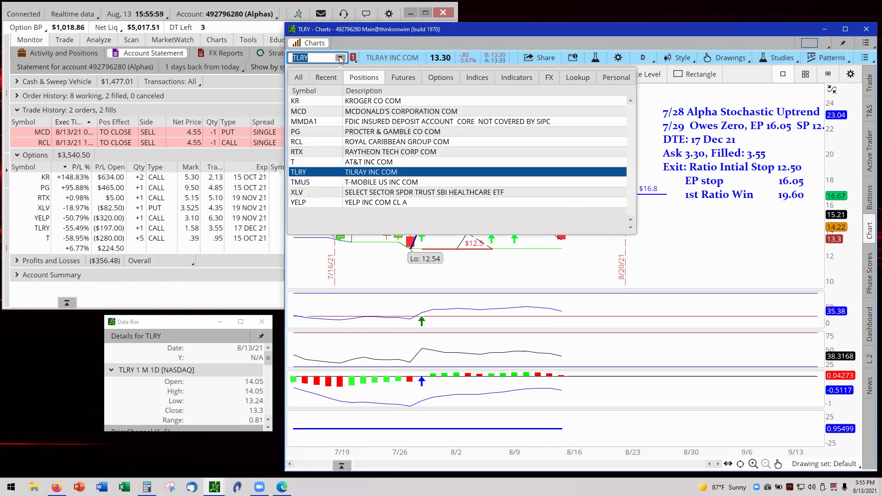
pyautogui.click(371, 102)
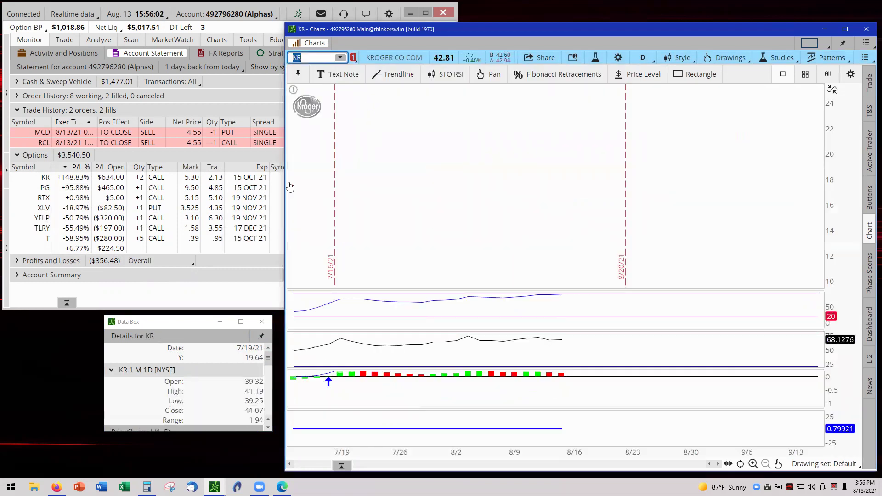
pyautogui.rightClick(428, 204)
pyautogui.click(463, 201)
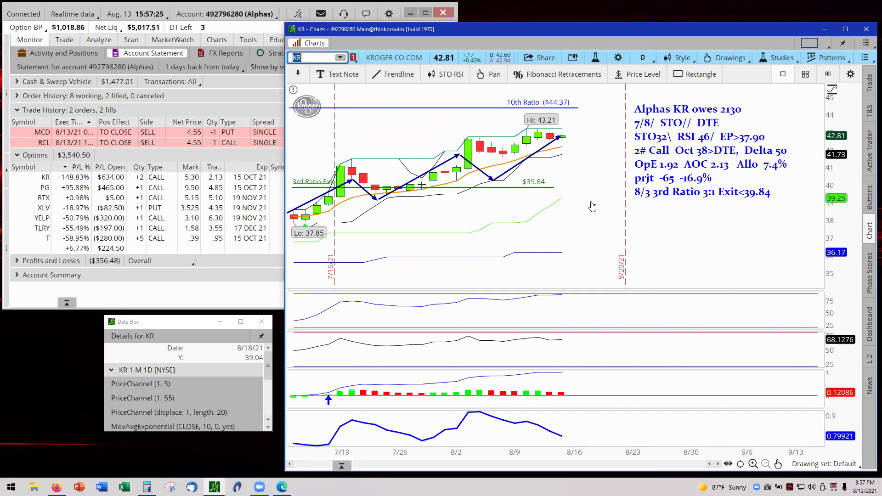
# Switch the chart to PG from the positions list and bring up the D time frame choices.
pyautogui.click(340, 58)
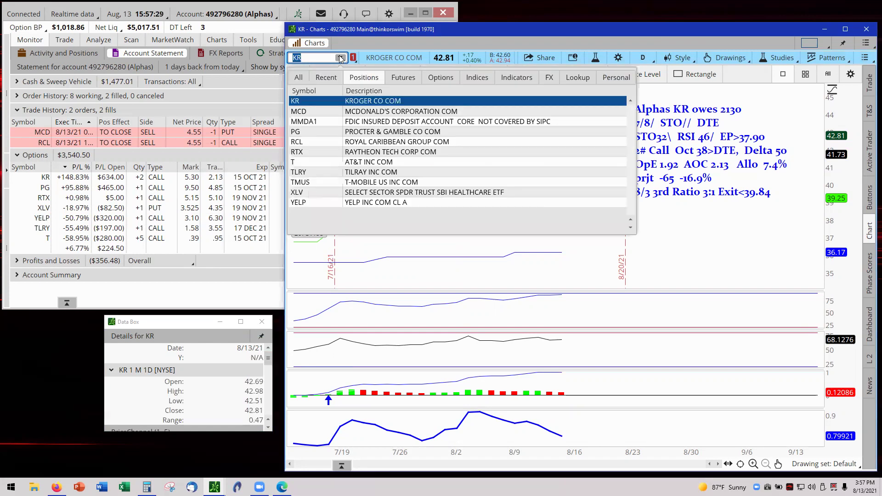
pyautogui.click(362, 133)
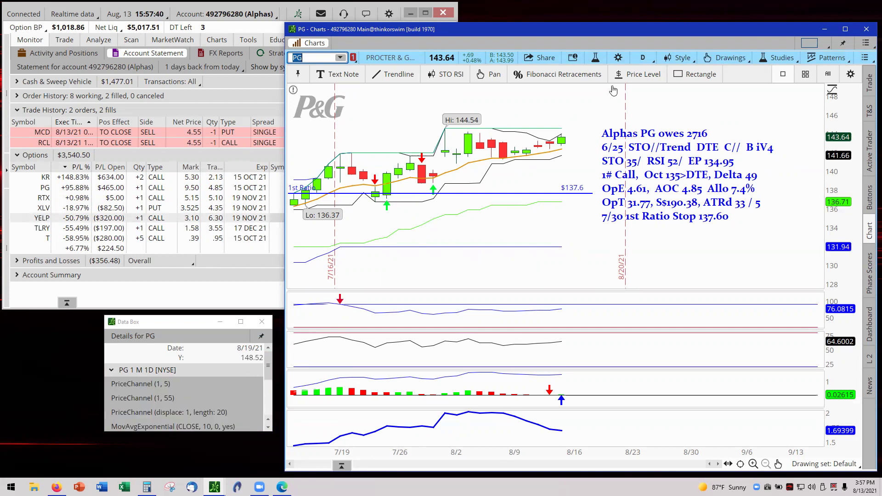
pyautogui.click(654, 61)
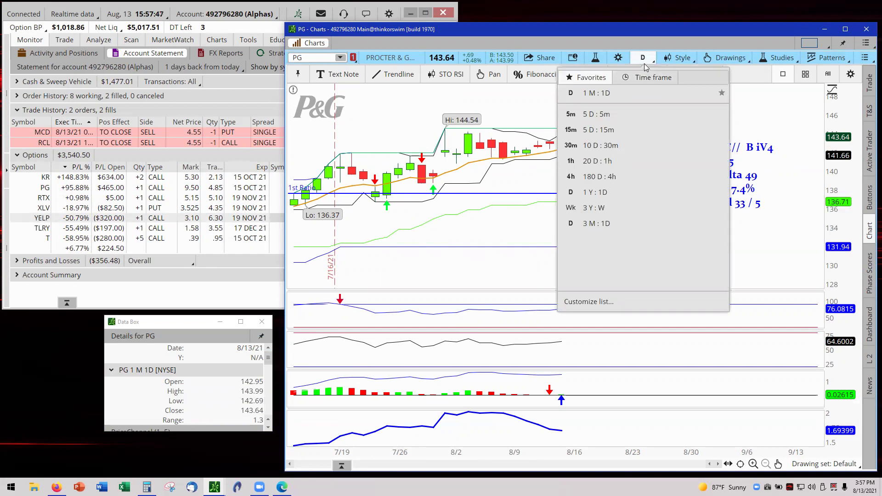
# Set the PG chart's time interval to 3 months and apply it.
pyautogui.click(647, 78)
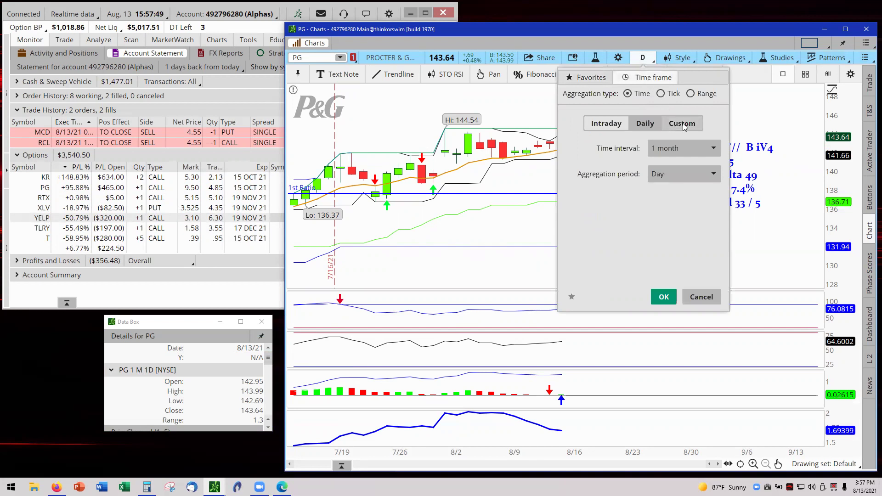
pyautogui.click(715, 150)
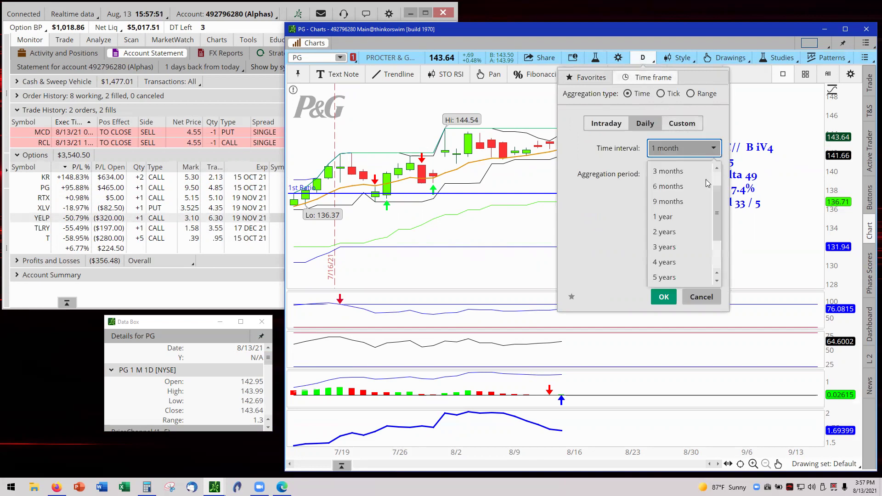
pyautogui.click(663, 171)
pyautogui.click(664, 297)
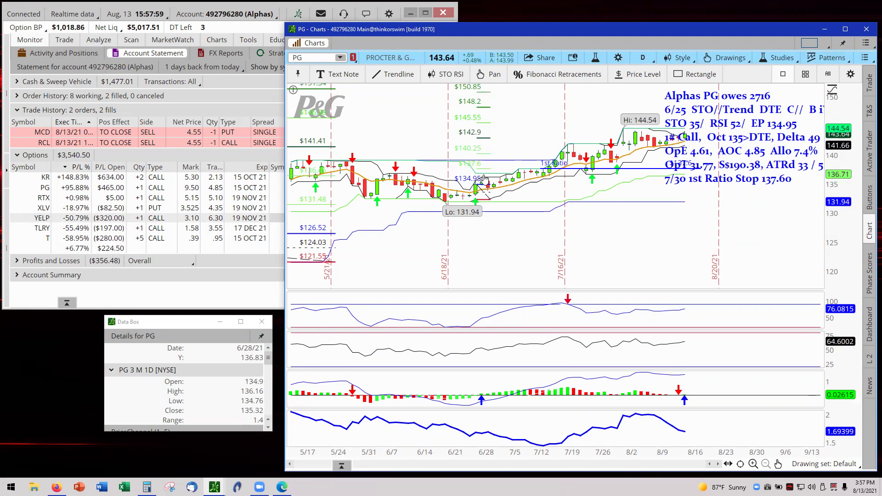
# Pan the PG candles left and lower the price pane to reveal upper Fibonacci levels.
pyautogui.moveTo(478, 191)
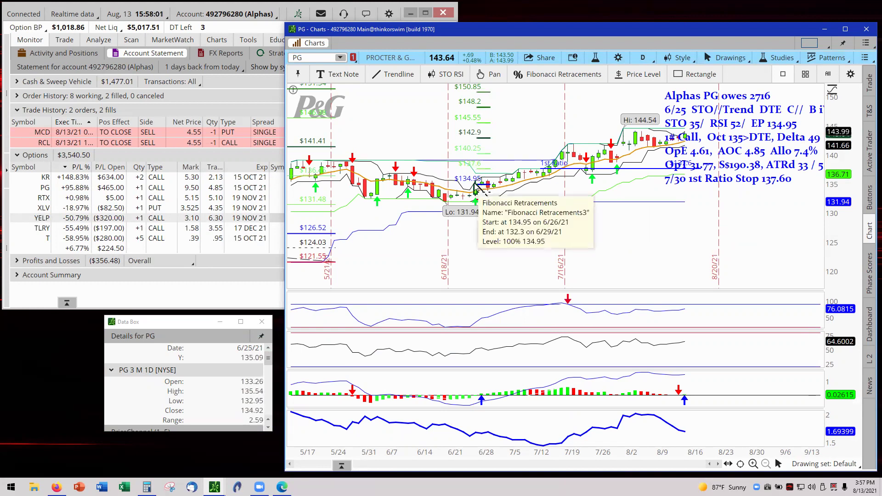
pyautogui.moveTo(625, 252); pyautogui.dragTo(525, 250)
pyautogui.moveTo(702, 138); pyautogui.dragTo(716, 136)
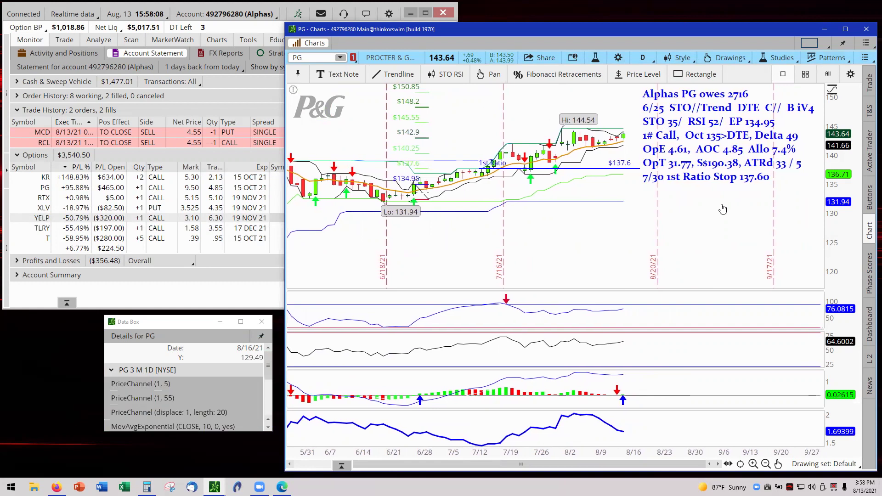
pyautogui.moveTo(616, 155); pyautogui.dragTo(616, 224)
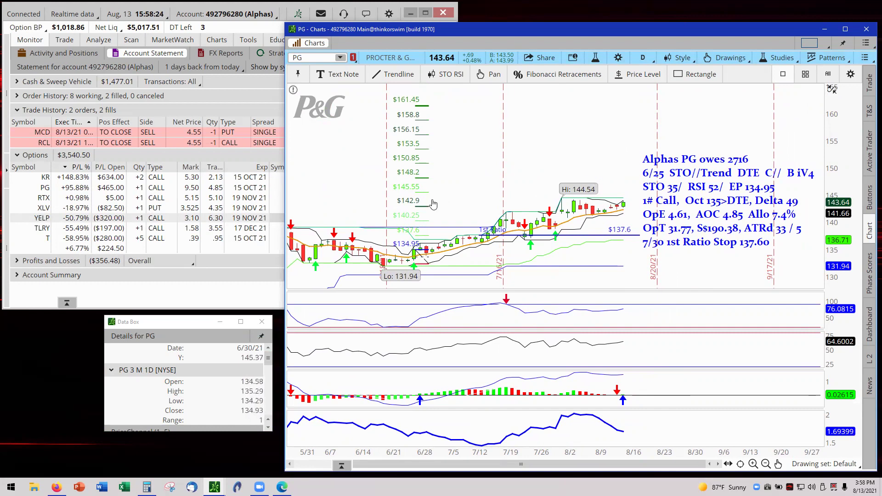
pyautogui.moveTo(439, 208)
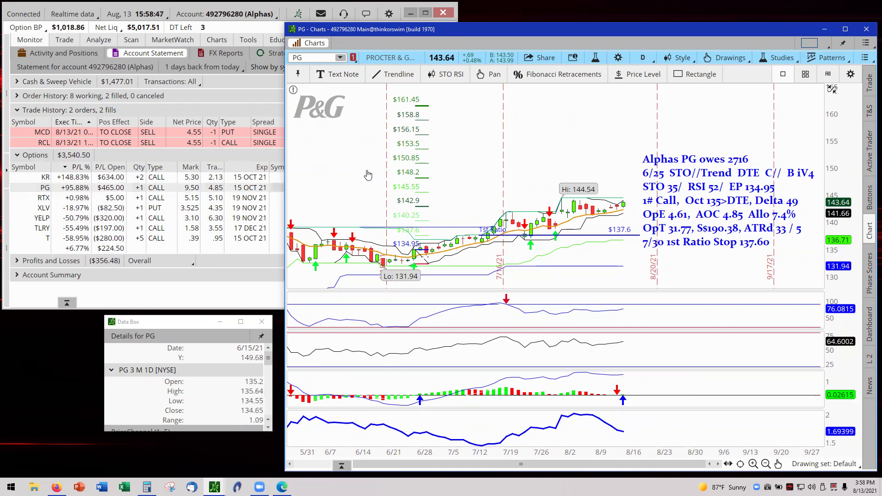
# Chart RTX, autozoom it, narrow to the last month, and pan to show the 79.72 low.
pyautogui.click(340, 58)
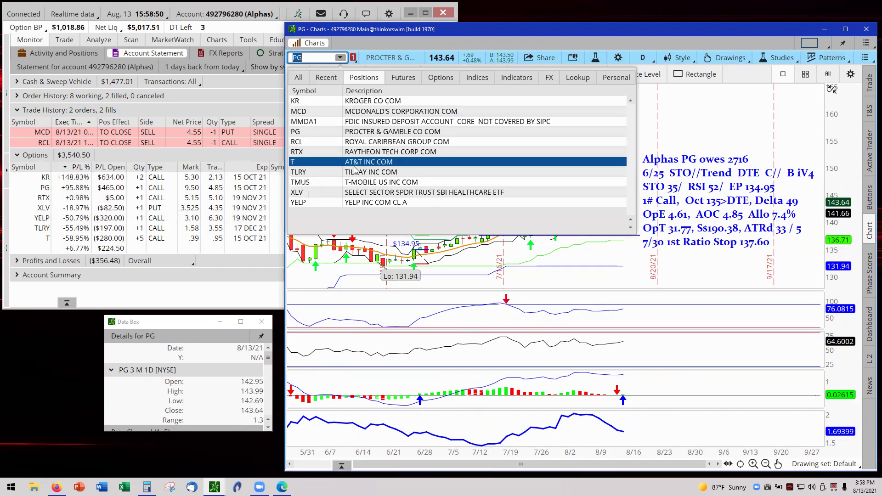
pyautogui.click(358, 152)
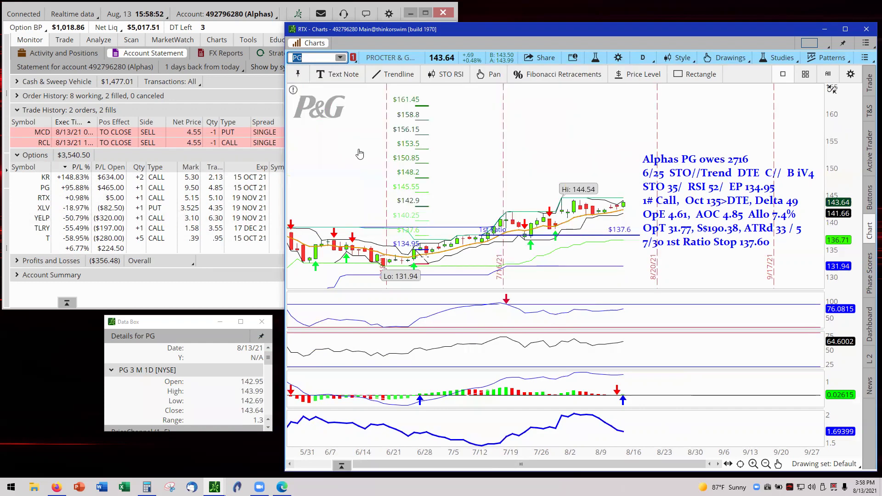
pyautogui.rightClick(443, 170)
pyautogui.click(481, 180)
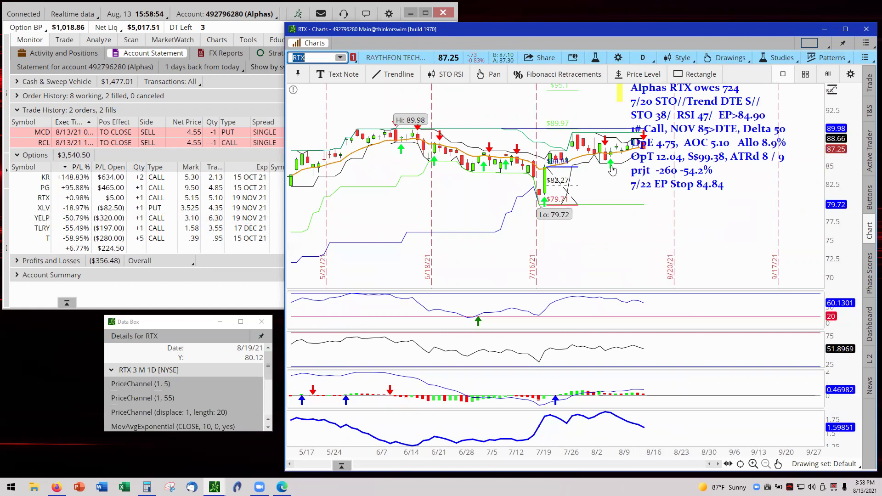
pyautogui.click(439, 77)
pyautogui.moveTo(580, 259); pyautogui.dragTo(552, 220)
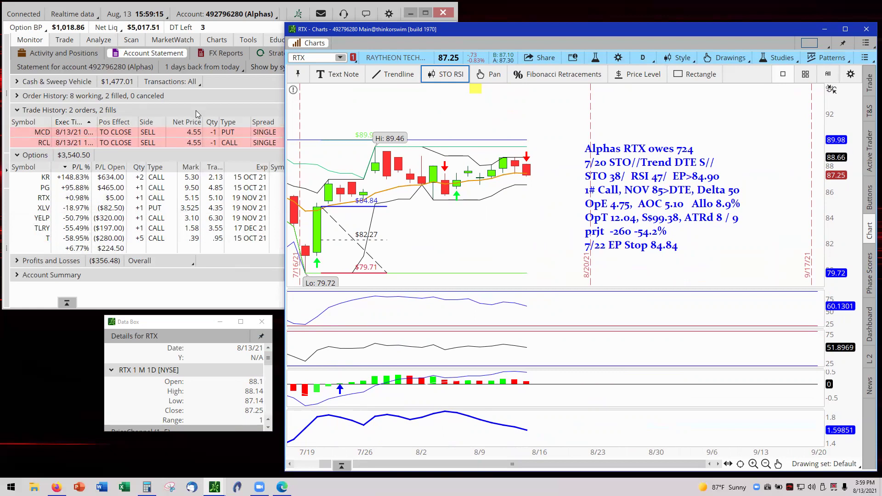
# Switch the chart to MCD, autozoom it, rescale its price range, and exit panning mode.
pyautogui.click(341, 57)
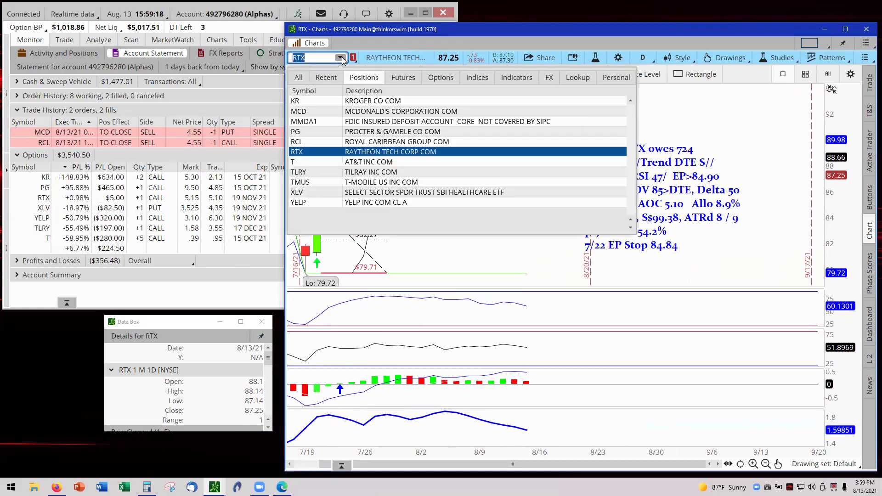
pyautogui.click(363, 111)
pyautogui.rightClick(498, 197)
pyautogui.click(533, 211)
pyautogui.moveTo(825, 215); pyautogui.dragTo(708, 186)
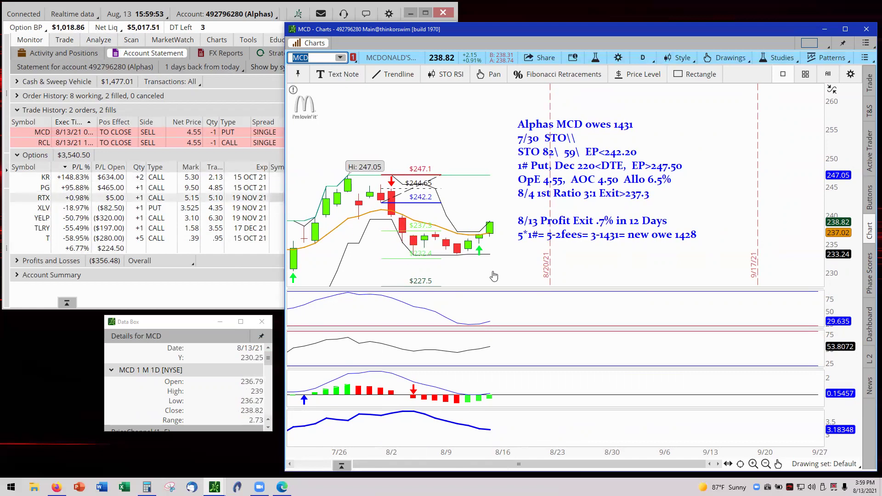
pyautogui.press('Escape')
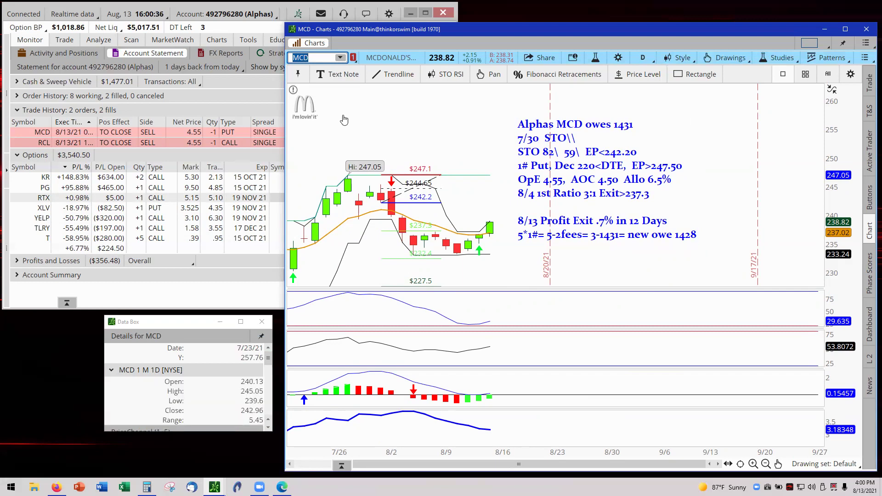
# Switch the chart to RCL and autozoom to its candles and drawings.
pyautogui.click(341, 58)
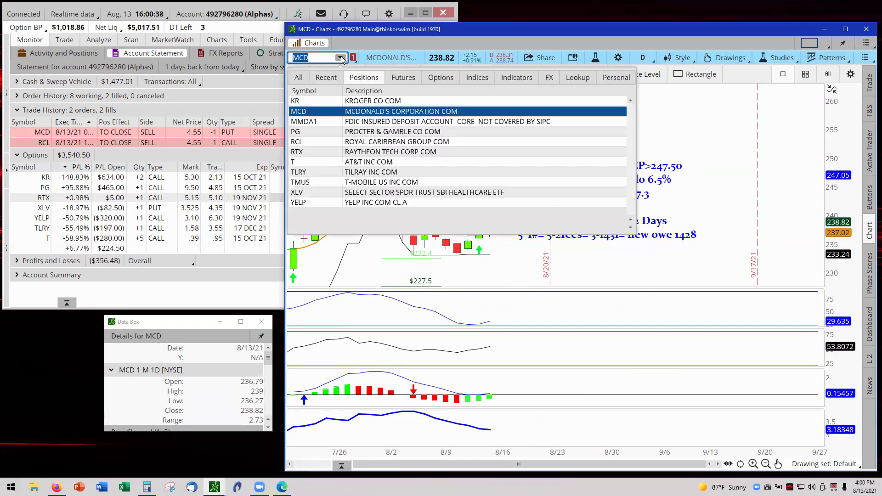
pyautogui.click(356, 142)
pyautogui.rightClick(497, 203)
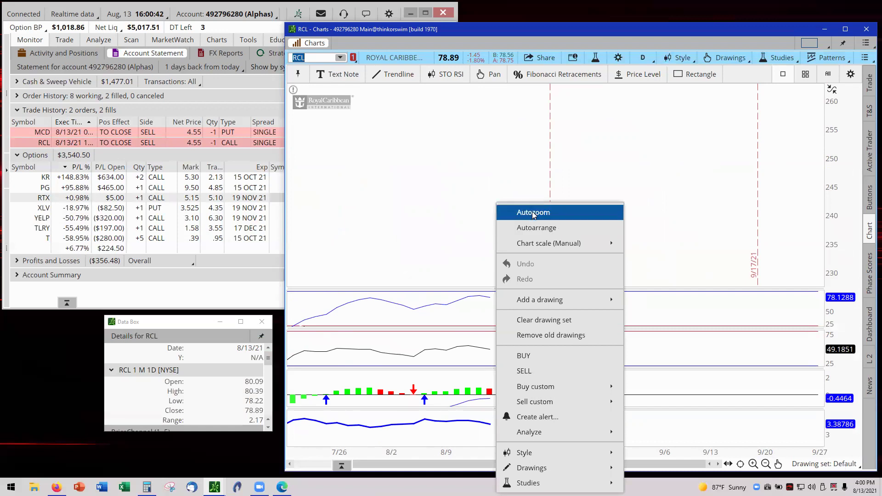
pyautogui.click(533, 213)
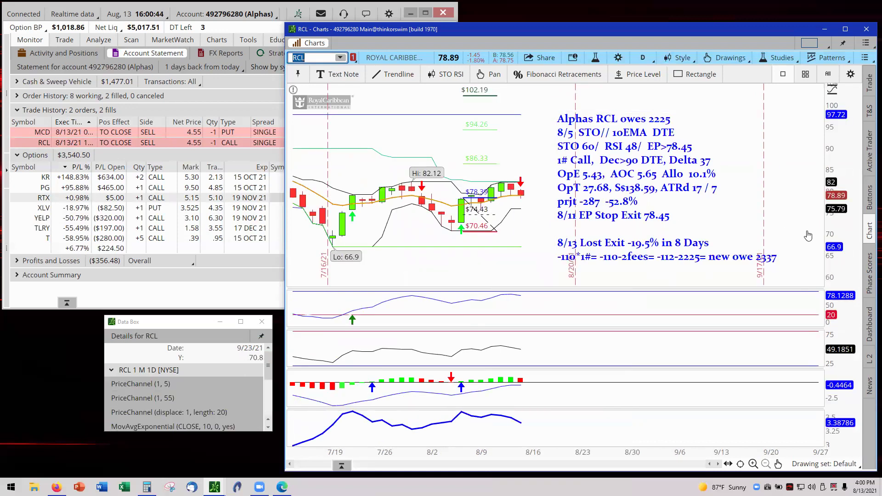
# Rescale the RCL price axis, move its trade note up-left, and switch to Scan.
pyautogui.moveTo(495, 154)
pyautogui.mouseDown()
pyautogui.moveTo(573, 244)
pyautogui.moveTo(565, 206)
pyautogui.moveTo(583, 196)
pyautogui.moveTo(543, 110)
pyautogui.mouseUp()
pyautogui.moveTo(857, 111); pyautogui.dragTo(847, 138)
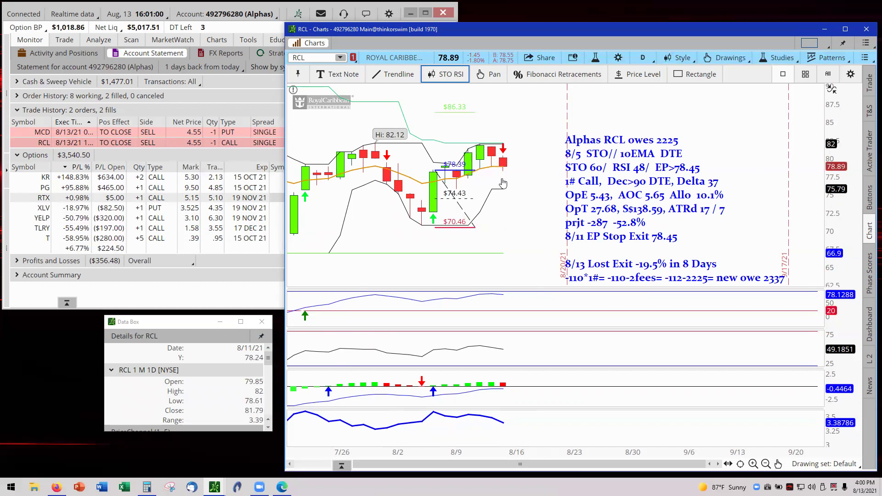
pyautogui.moveTo(533, 257); pyautogui.dragTo(540, 253)
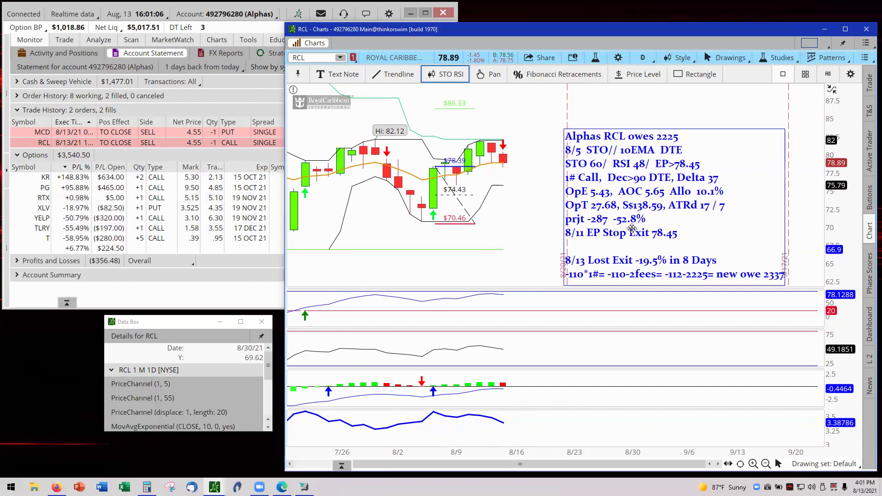
pyautogui.moveTo(631, 221); pyautogui.dragTo(622, 191)
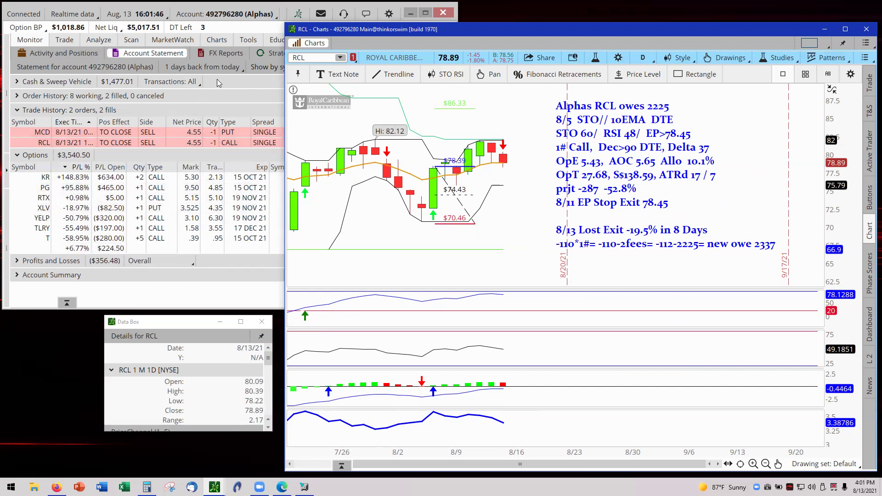
pyautogui.click(131, 40)
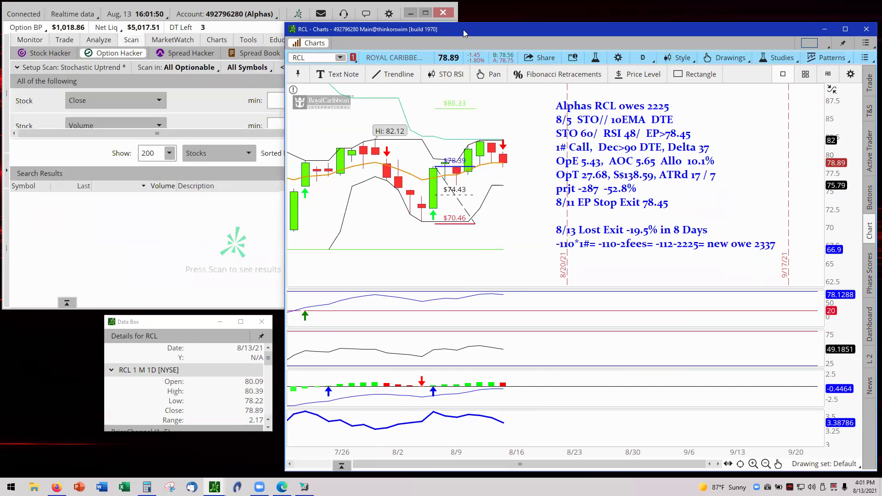
# Load the Personal (K-S) Stochastic Uptrend scan and run it on Lost Leaders Alphas.
pyautogui.click(248, 209)
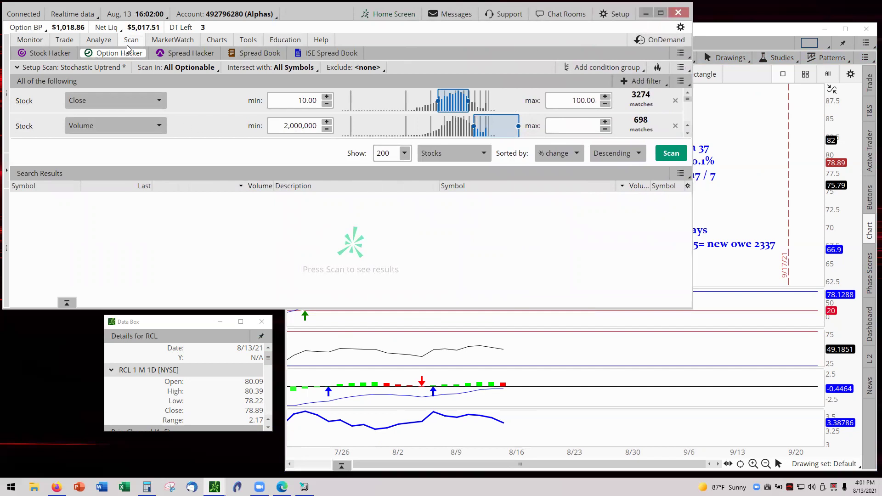
pyautogui.click(681, 68)
pyautogui.moveTo(664, 108)
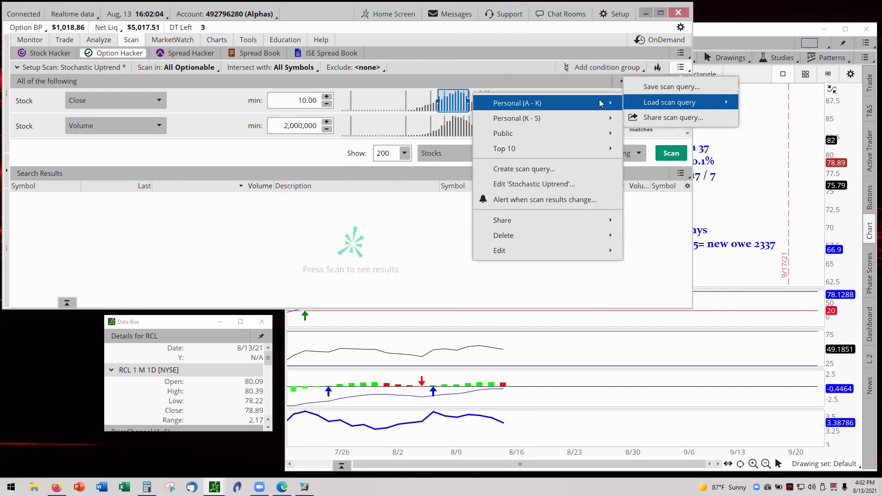
pyautogui.moveTo(593, 118)
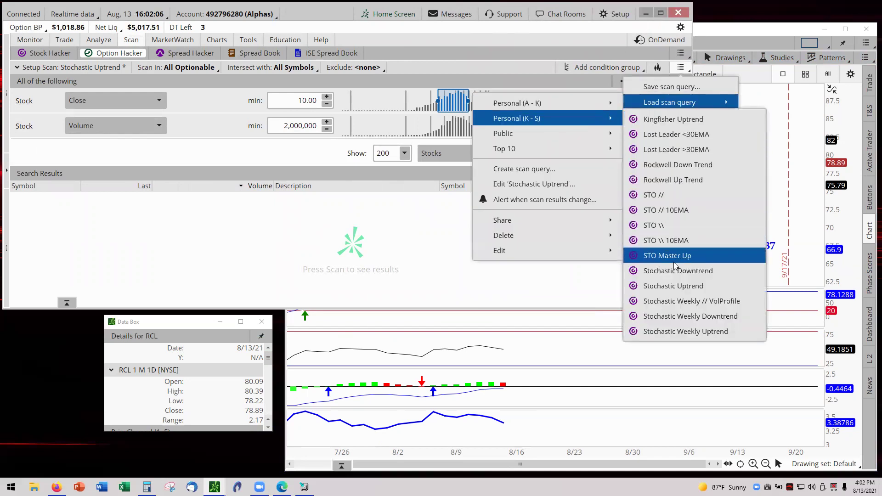
pyautogui.click(692, 286)
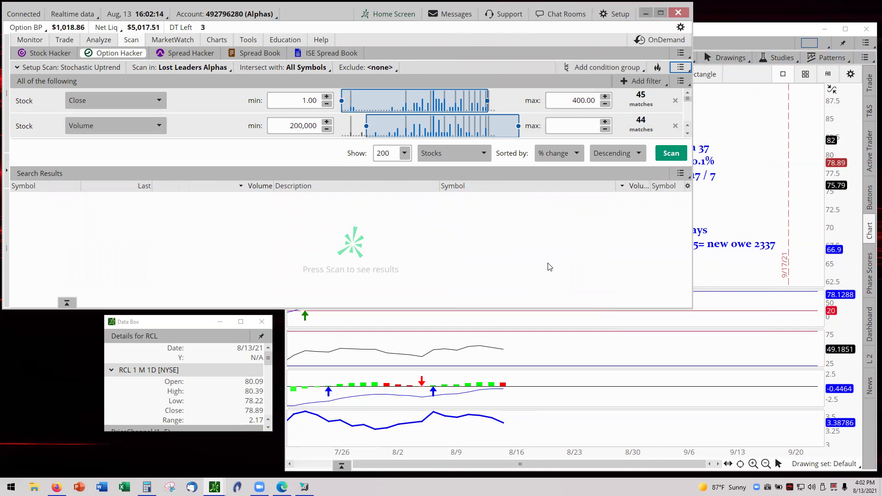
pyautogui.click(671, 156)
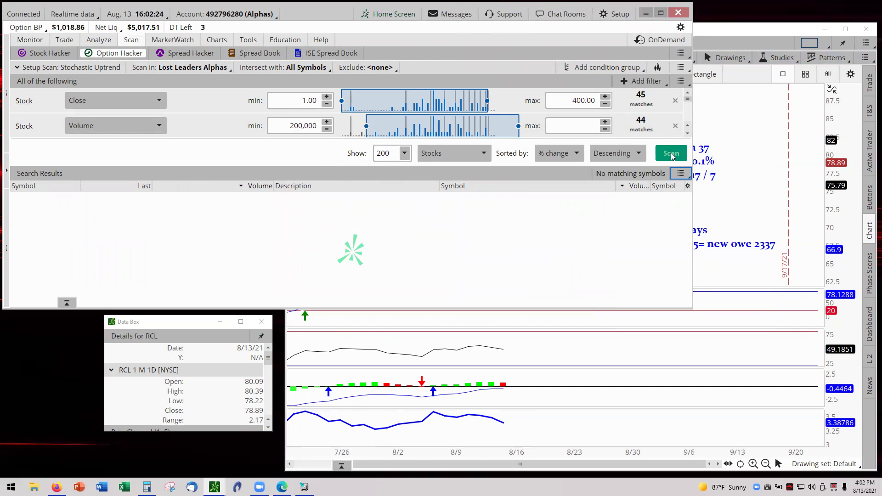
# Load the saved Stochastic Downtrend scan from Personal (K-S) and run it.
pyautogui.click(681, 67)
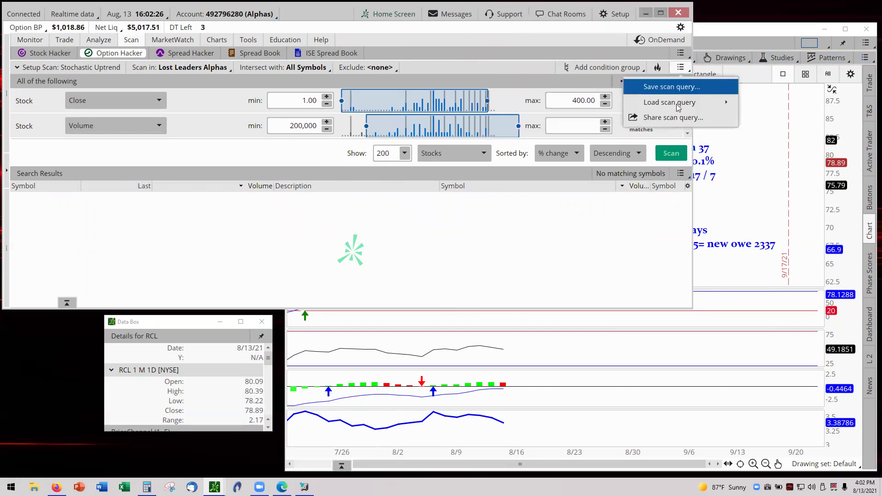
pyautogui.moveTo(679, 108)
pyautogui.moveTo(554, 120)
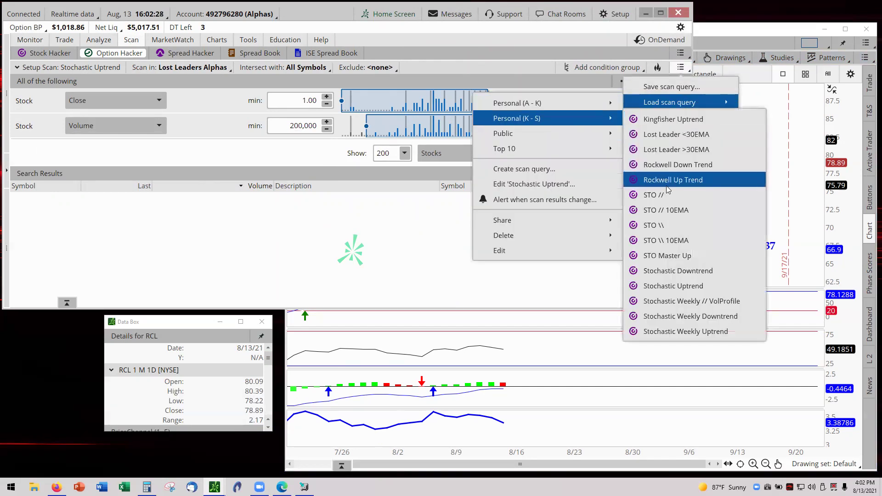
pyautogui.click(695, 273)
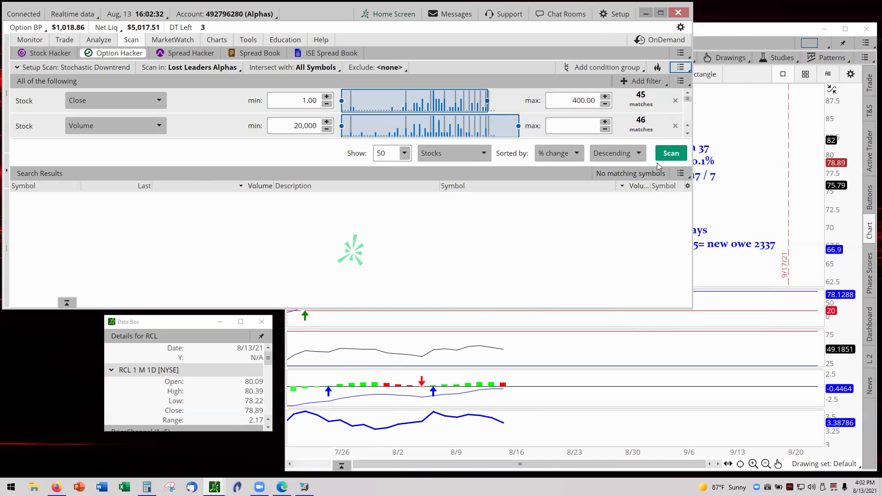
pyautogui.click(670, 155)
# Load the saved STO \\ 10EMA scan and run it.
pyautogui.click(681, 67)
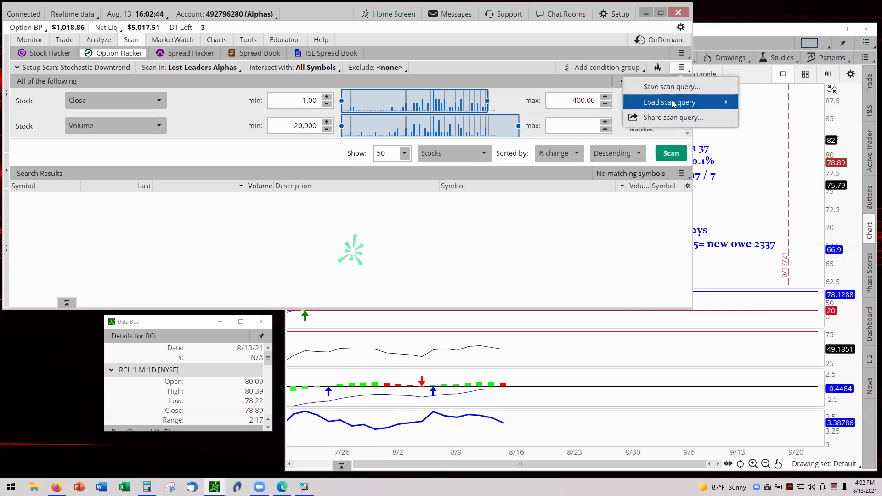
pyautogui.moveTo(674, 104)
pyautogui.moveTo(543, 118)
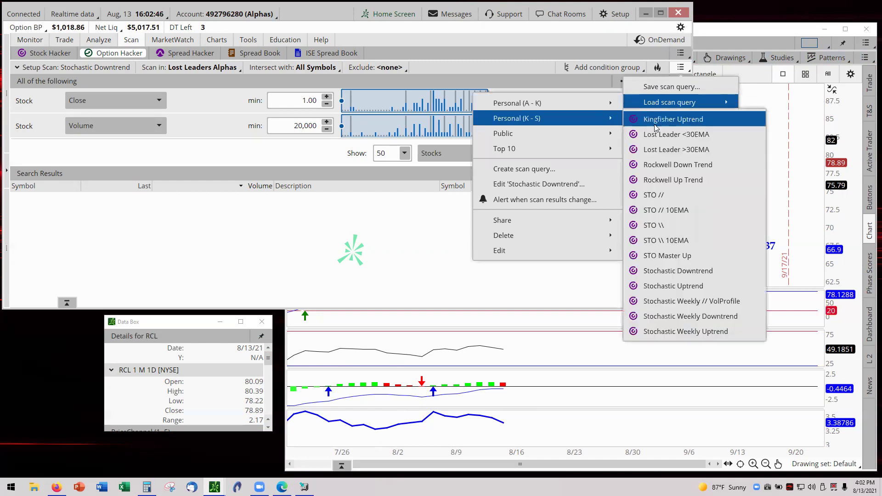
pyautogui.click(671, 242)
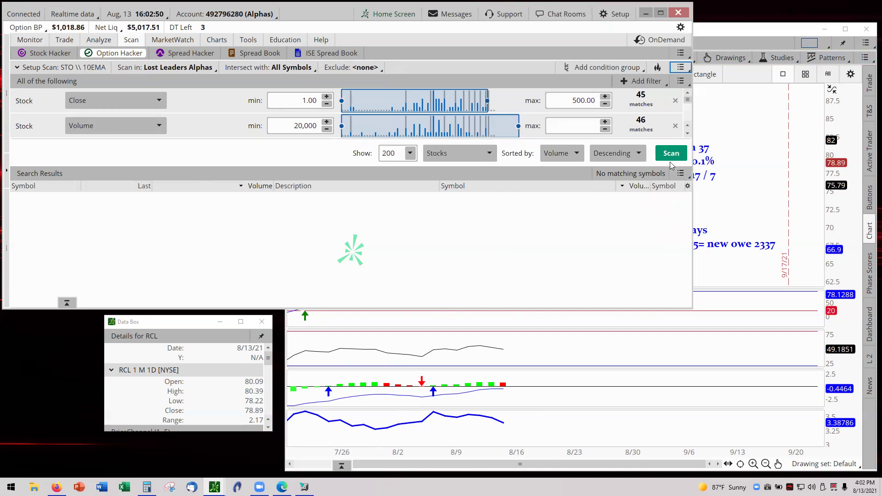
pyautogui.click(671, 153)
# Load the saved STO // 10EMA scan and run it, returning T, XLV, GLD and MCD.
pyautogui.click(681, 68)
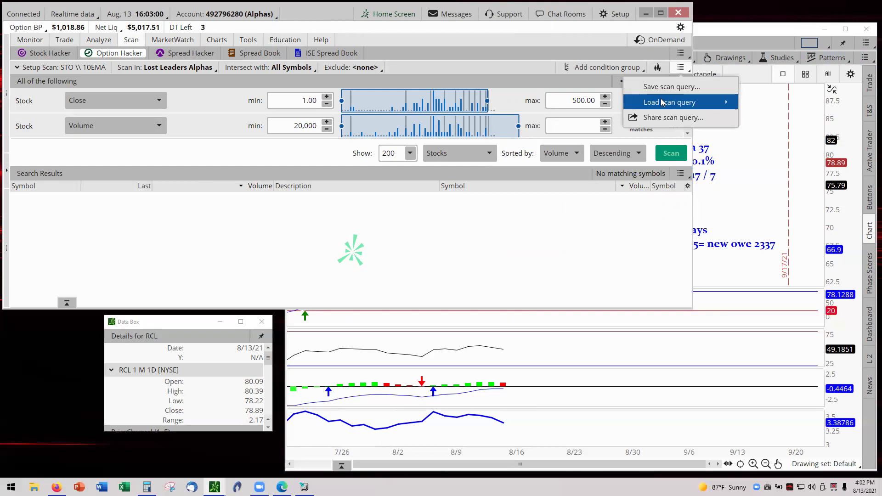
pyautogui.moveTo(662, 102)
pyautogui.moveTo(607, 118)
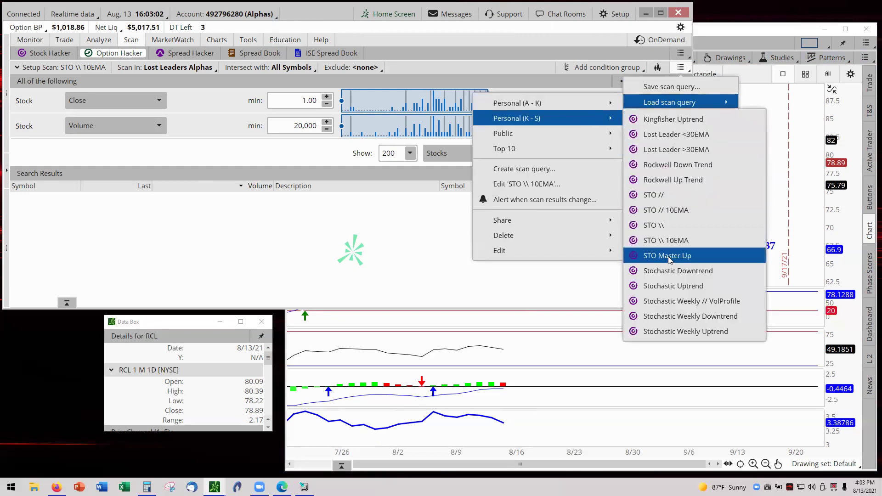
pyautogui.click(670, 210)
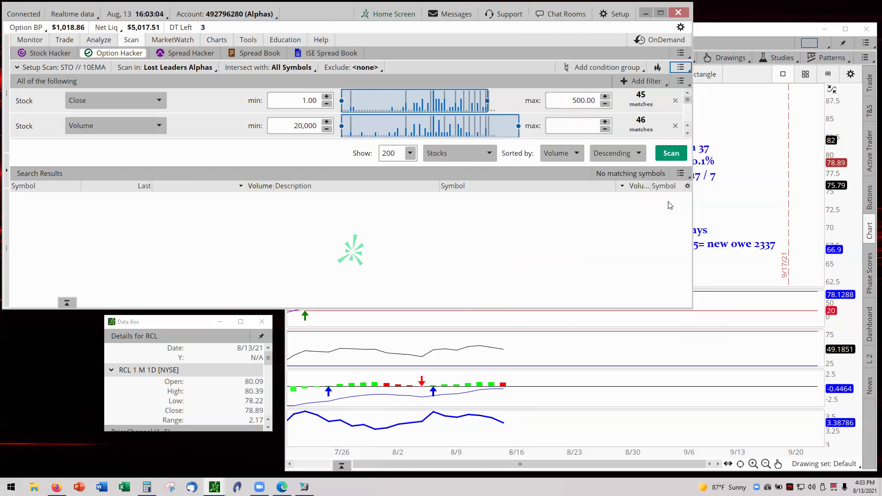
pyautogui.click(669, 155)
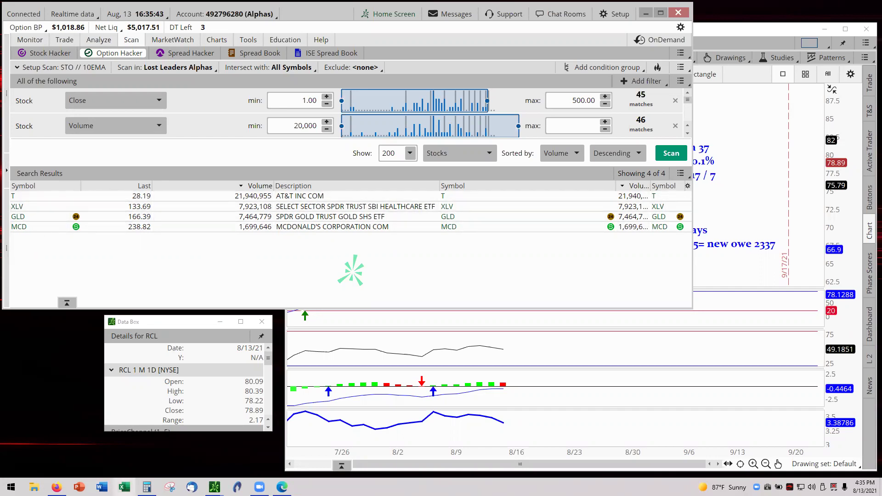
pyautogui.moveTo(259, 487)
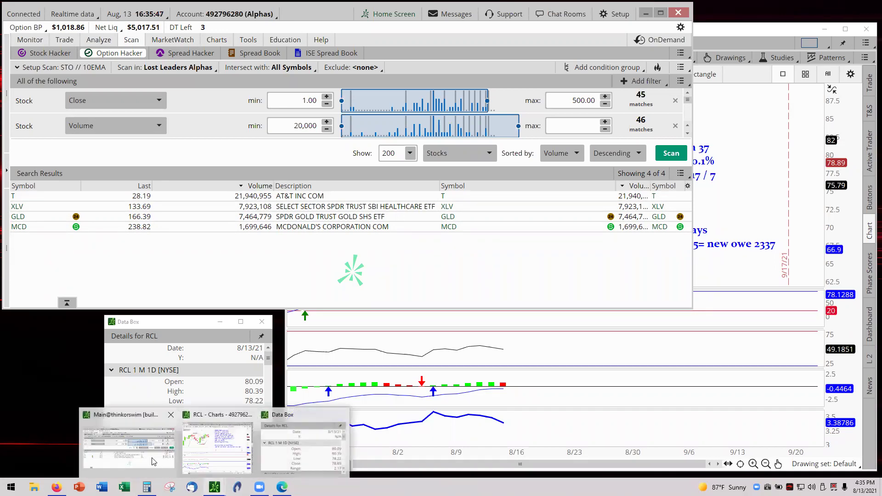
pyautogui.click(30, 41)
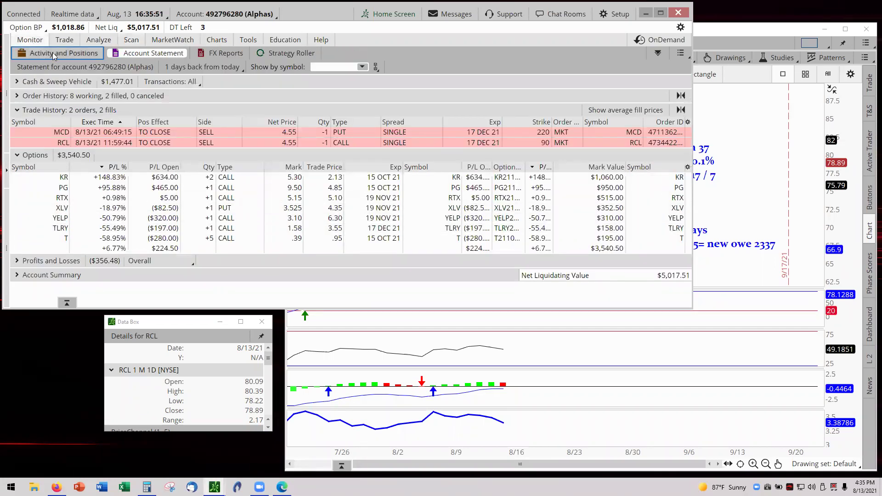
pyautogui.click(131, 41)
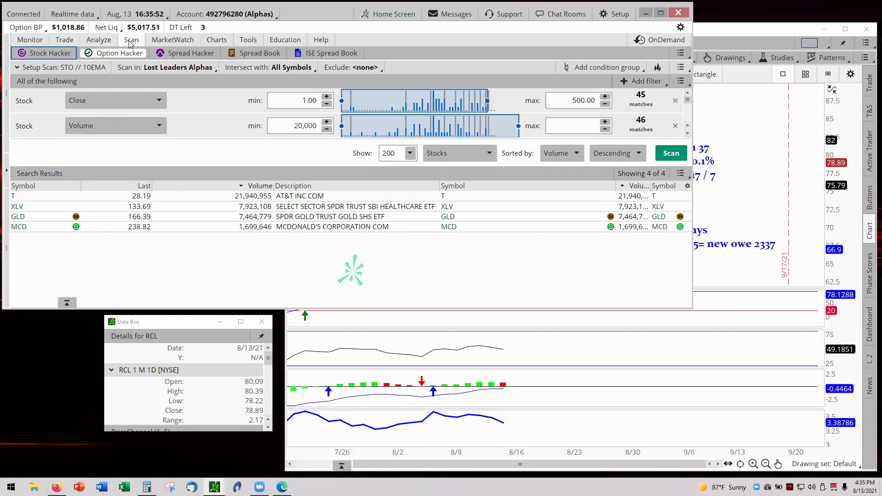
# Send GLD to the linked chart, fit the candles in view and move the trade note right.
pyautogui.rightClick(19, 221)
pyautogui.moveTo(118, 398)
pyautogui.click(184, 272)
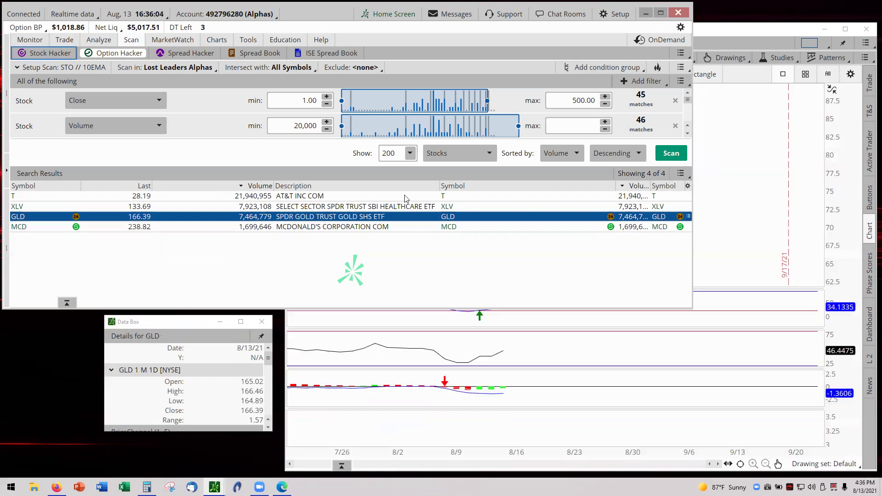
pyautogui.click(753, 139)
pyautogui.rightClick(499, 182)
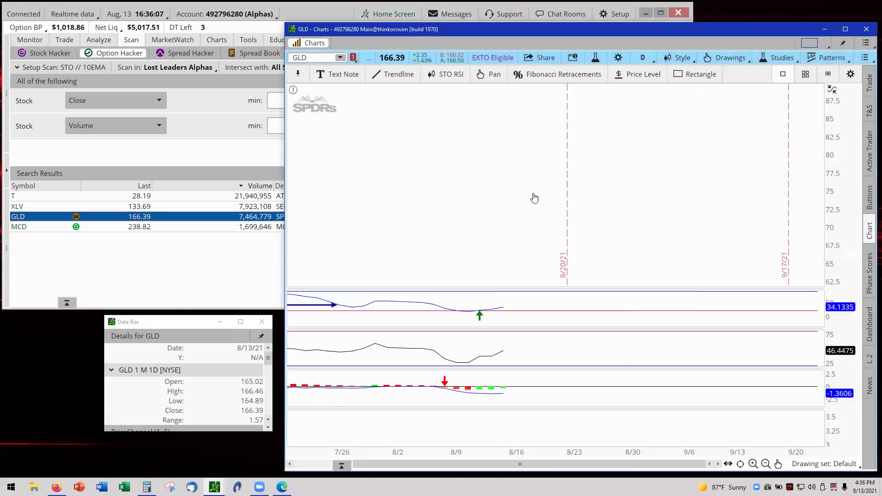
pyautogui.click(534, 193)
pyautogui.moveTo(585, 155); pyautogui.dragTo(636, 152)
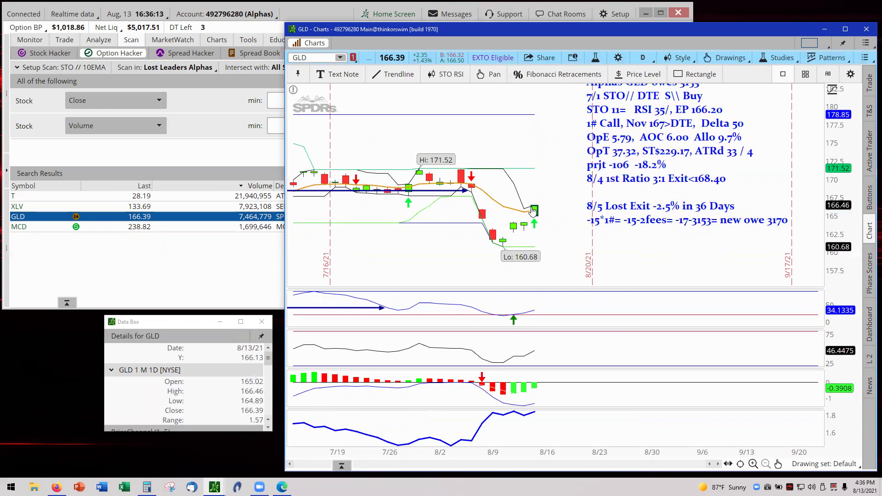
# Draw a Fibonacci retracement from the 166.45 high to 160.83 and rescale the indicator pane.
pyautogui.click(597, 74)
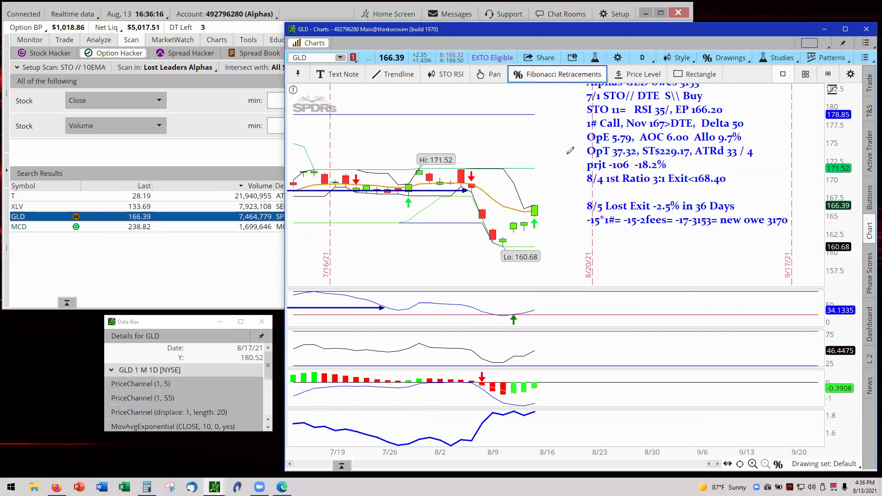
pyautogui.click(535, 205)
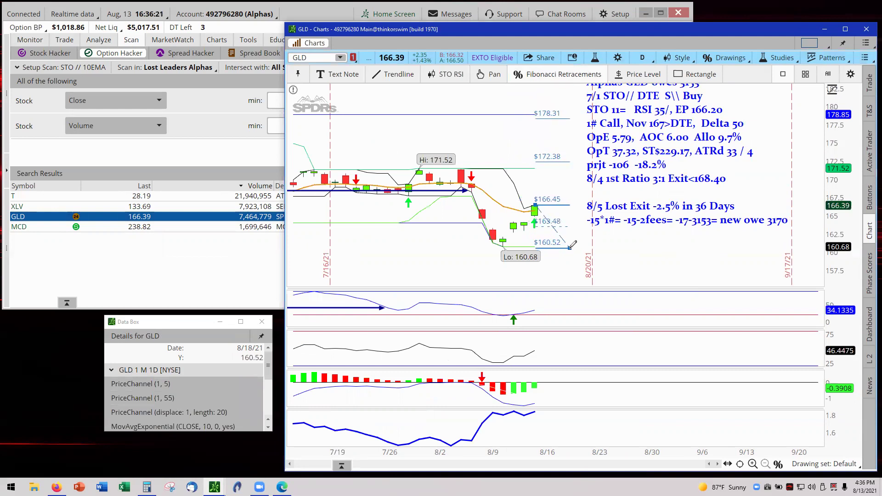
pyautogui.click(571, 245)
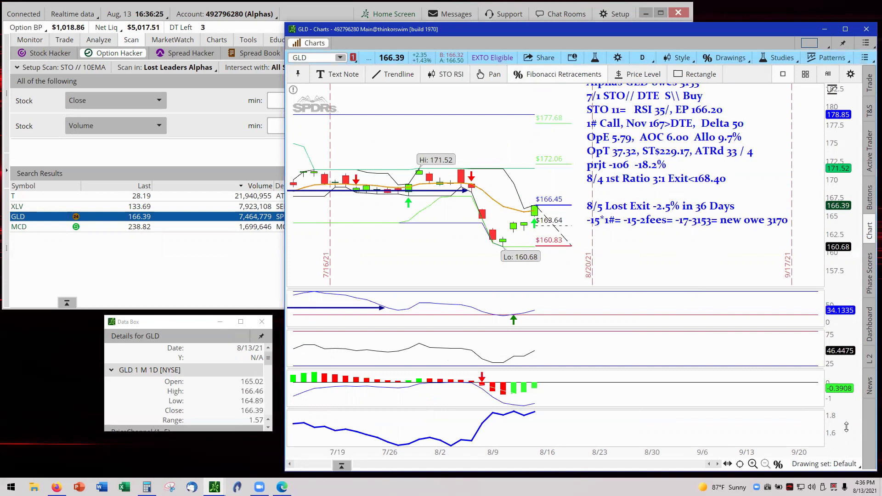
pyautogui.moveTo(845, 425); pyautogui.dragTo(842, 439)
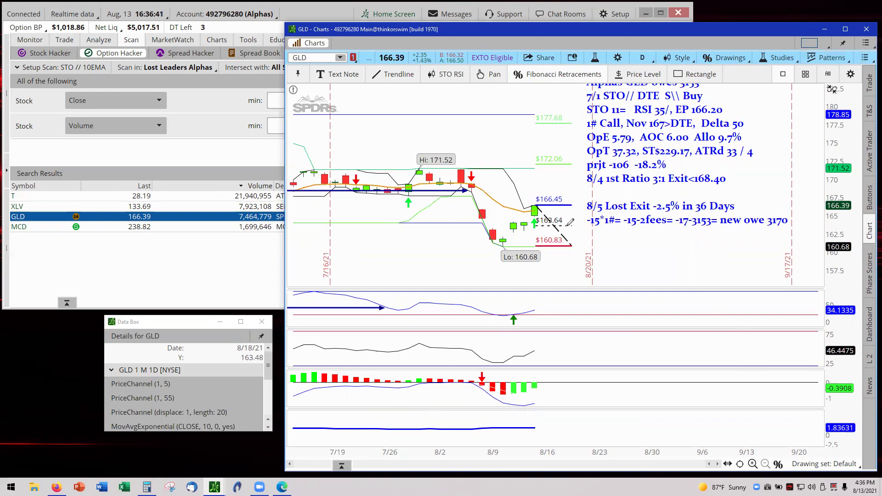
pyautogui.moveTo(573, 222)
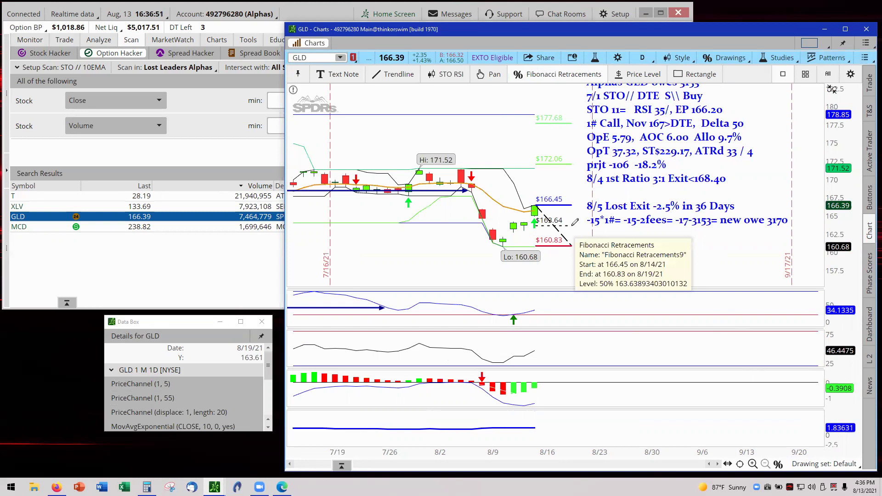
# Switch the chart to MCD, fit and pan it to future dates, and move the trade note.
pyautogui.click(340, 58)
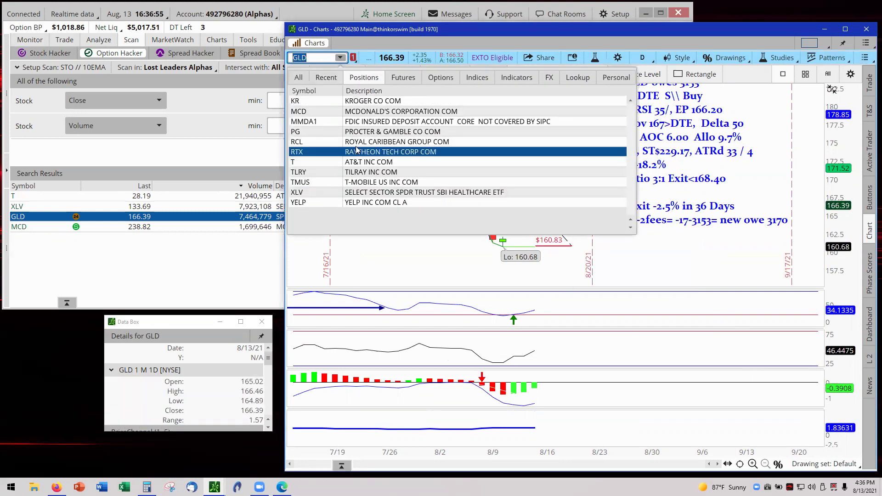
pyautogui.click(375, 112)
pyautogui.click(445, 74)
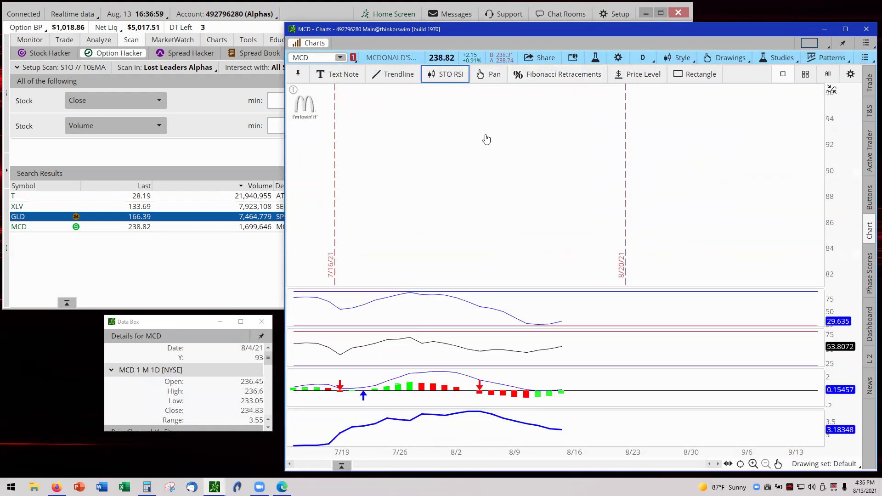
pyautogui.click(493, 75)
pyautogui.rightClick(489, 132)
pyautogui.click(510, 144)
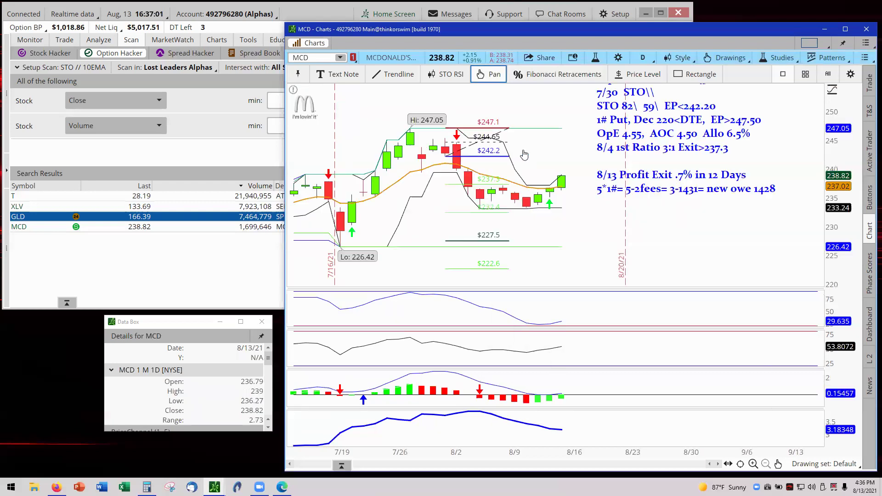
pyautogui.moveTo(632, 249); pyautogui.dragTo(476, 215)
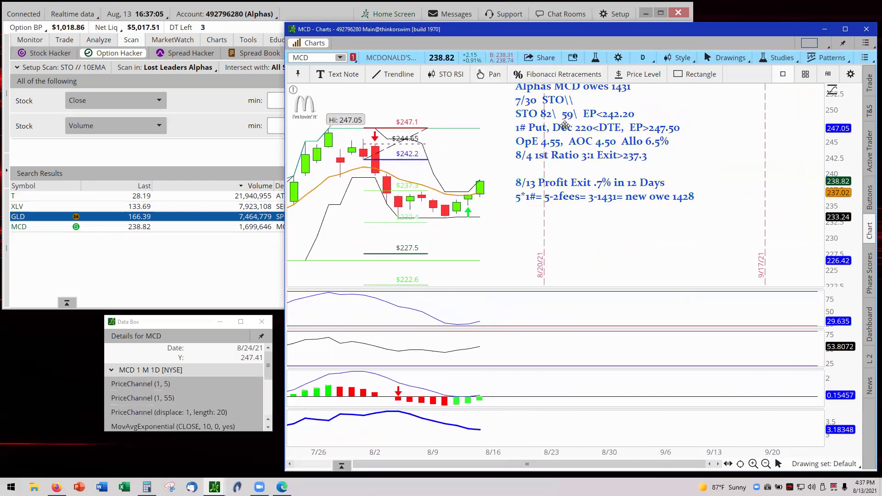
pyautogui.moveTo(574, 137)
pyautogui.mouseDown()
pyautogui.moveTo(636, 184)
pyautogui.moveTo(636, 173)
pyautogui.mouseUp()
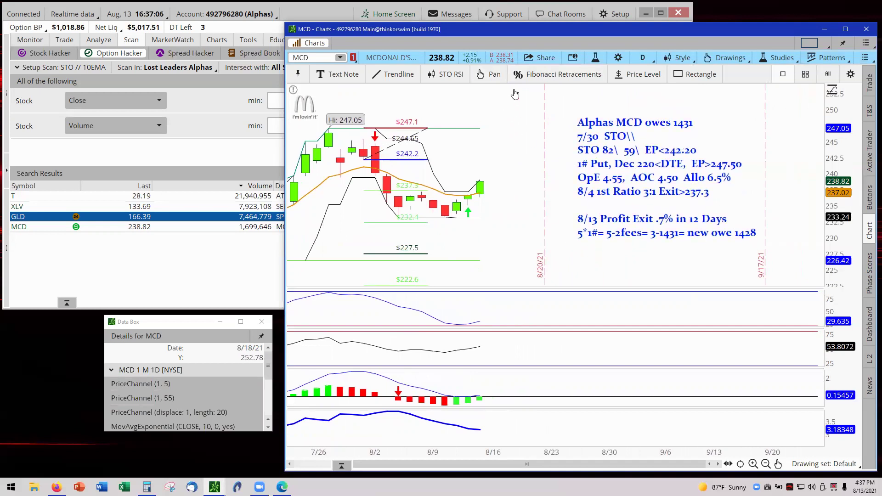
# Draw a Fibonacci retracement from the 238.96 high to 233.3 and rescale the indicator pane.
pyautogui.click(534, 75)
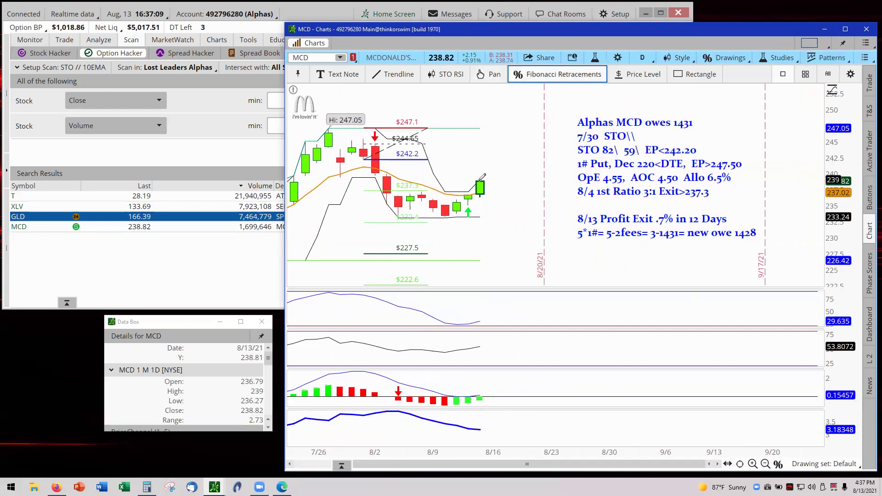
pyautogui.click(480, 180)
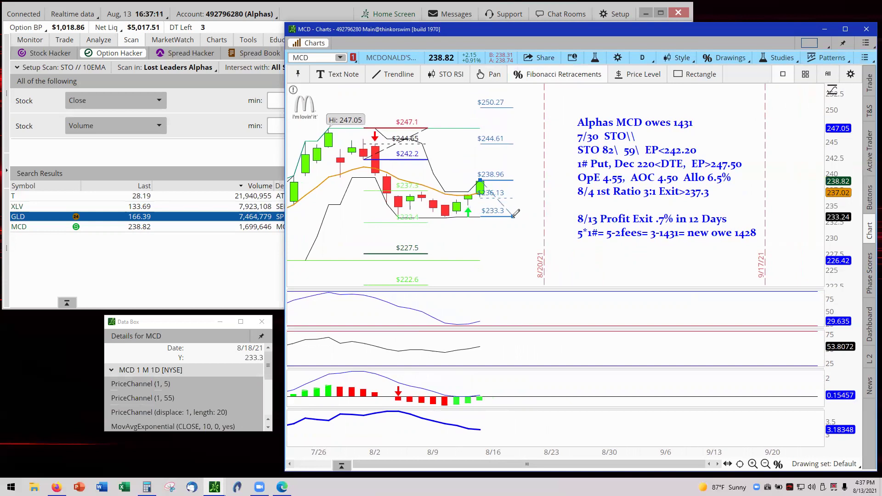
pyautogui.click(513, 216)
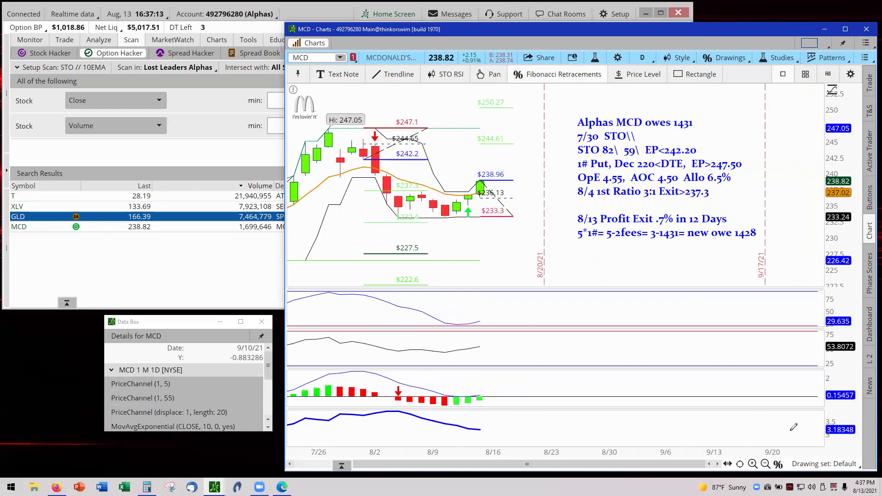
pyautogui.moveTo(835, 437); pyautogui.dragTo(828, 411)
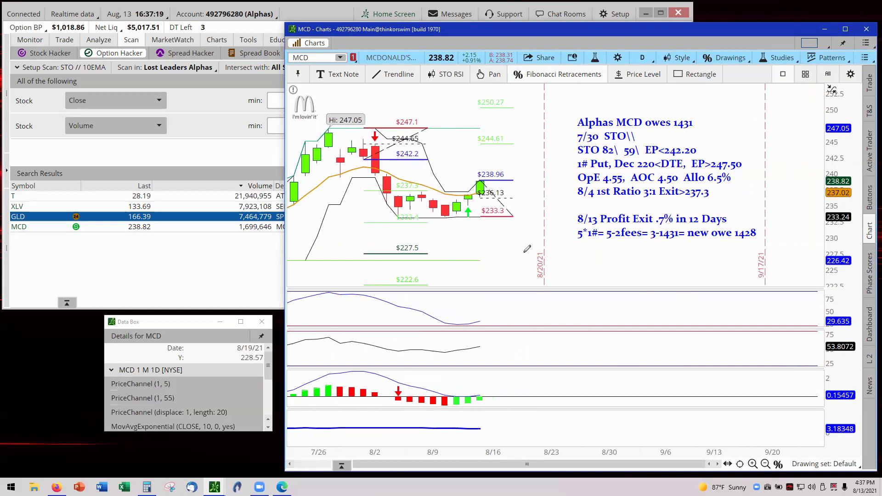
pyautogui.scroll(1, 526, 248)
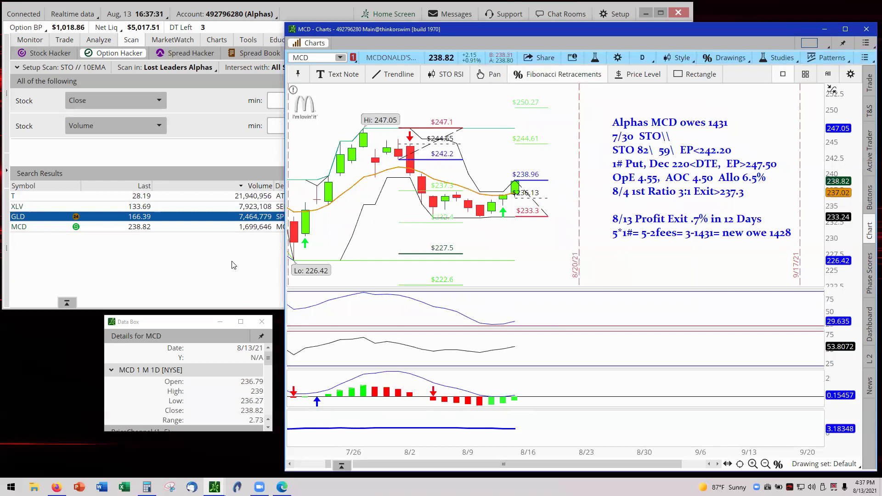
# Switch to the Edge PDF window showing the 'Battling the Market' KR 148% title card.
pyautogui.moveTo(281, 487)
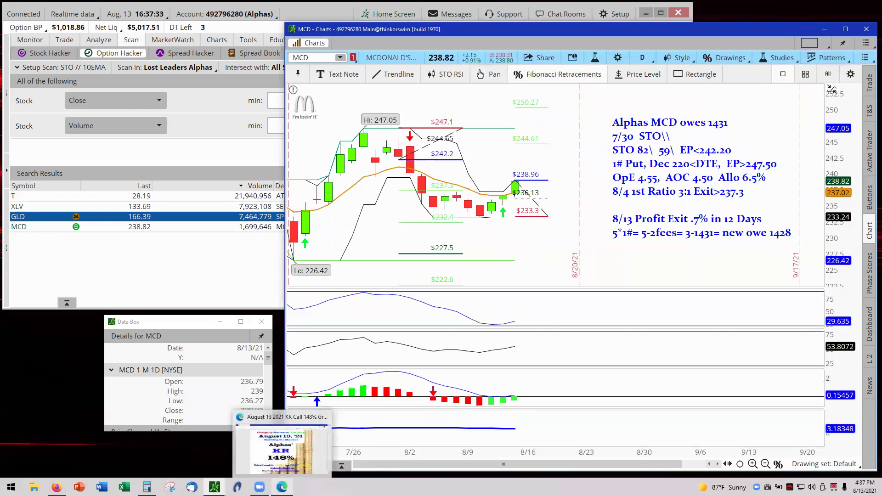
pyautogui.click(282, 448)
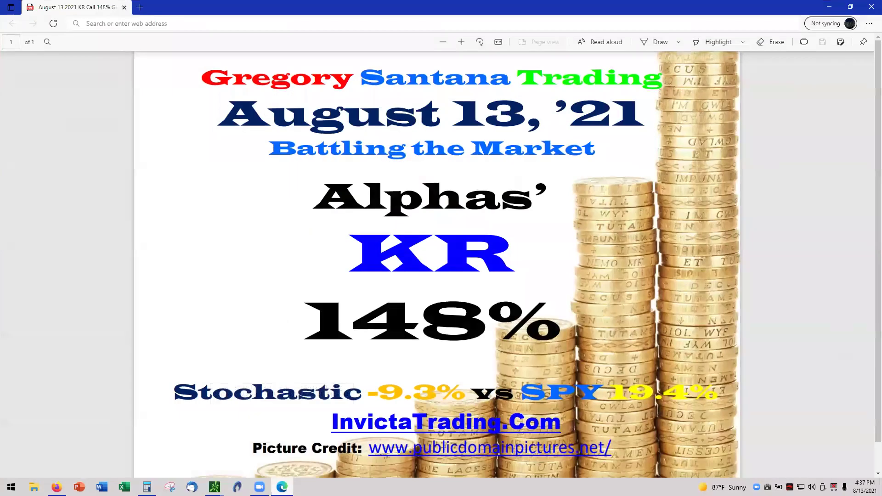